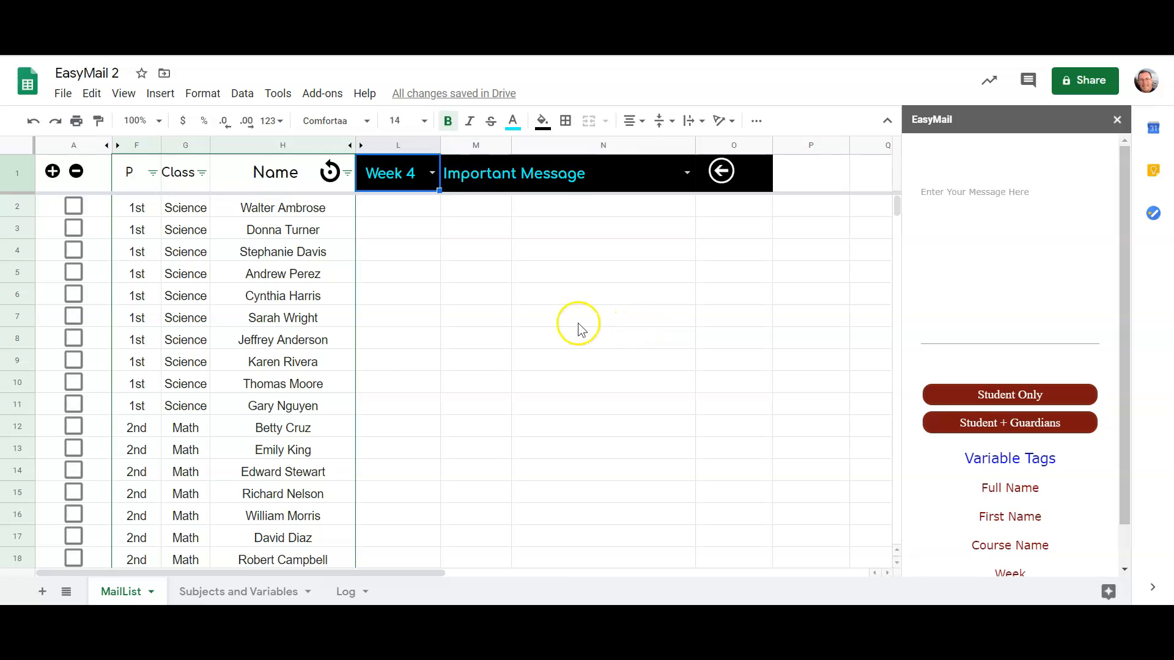
Mark the students in rows 4, 6, 8, 13 and 25 of the MailList, plus one further down, as recipients.
left_click(76, 254)
left_click(78, 296)
left_click(75, 340)
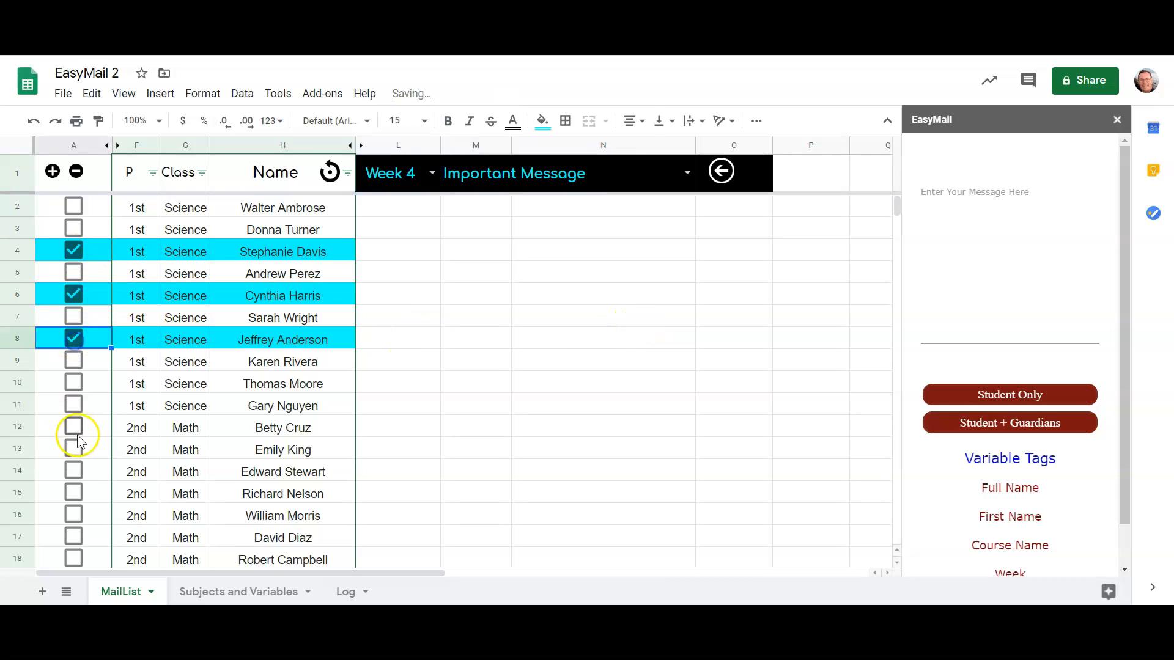
left_click(75, 448)
scroll(75, 448, "down", 4)
left_click(76, 449)
scroll(75, 449, "down", 4)
left_click(75, 449)
scroll(75, 449, "up", 8)
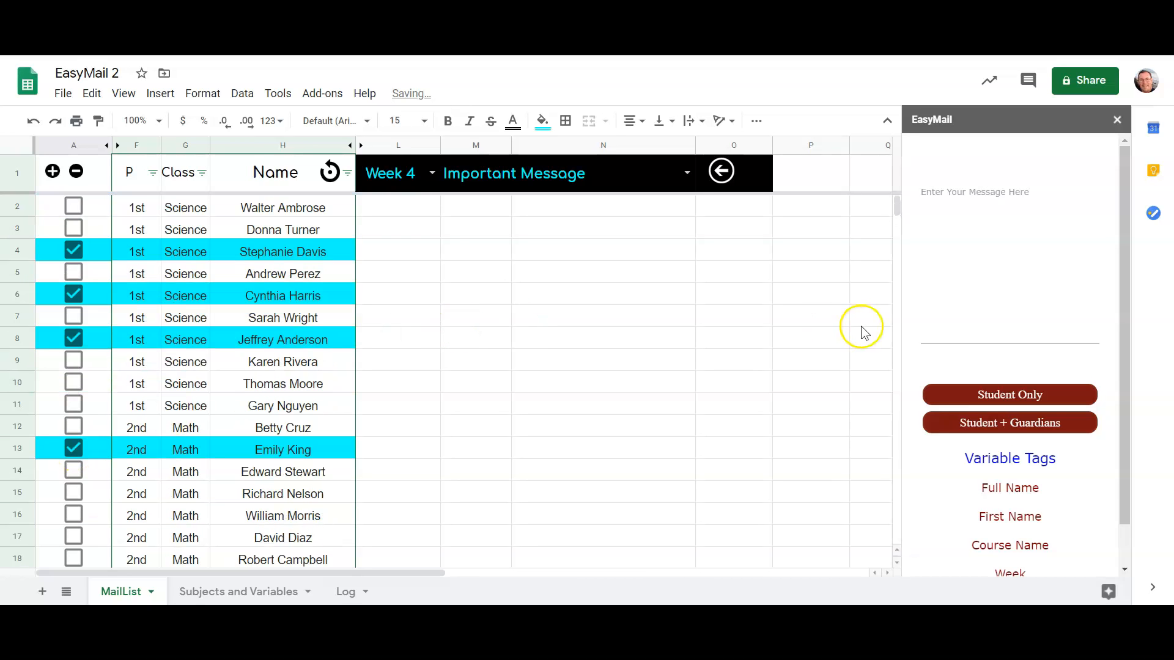
Set the email subject in the header row to "Work Finished for {class} for {week}".
left_click(983, 298)
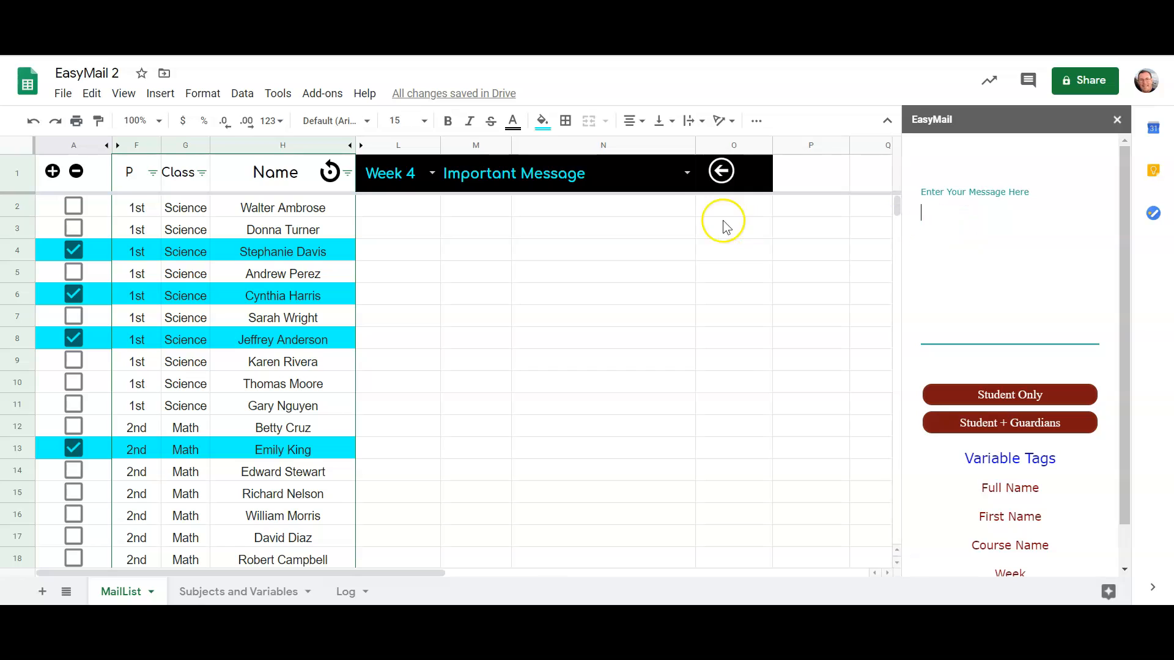
left_click(688, 174)
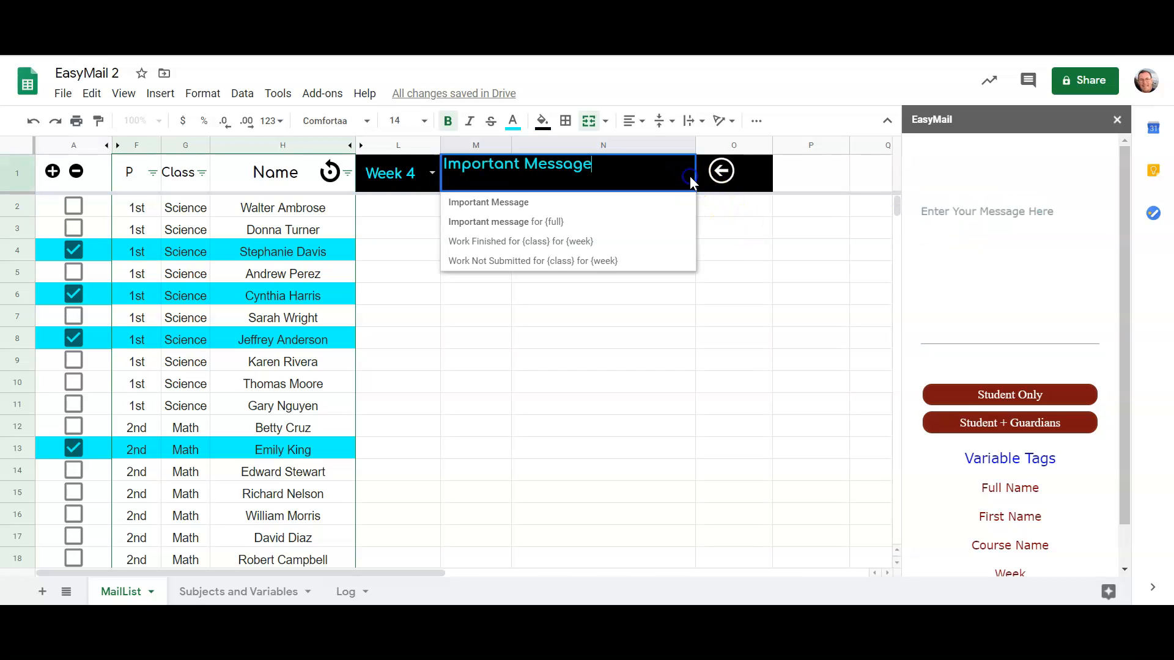
left_click(628, 240)
Begin the EasyMail message with the greeting "Hi {first}," followed by a blank line.
left_click(956, 248)
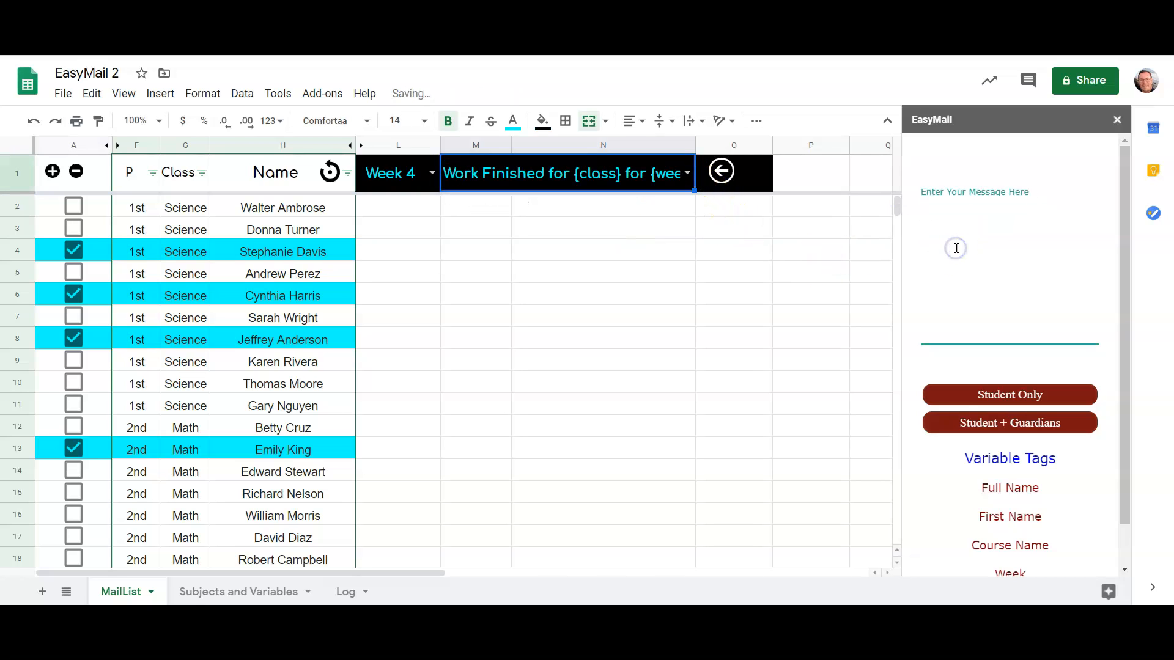
type("Hi {first}")
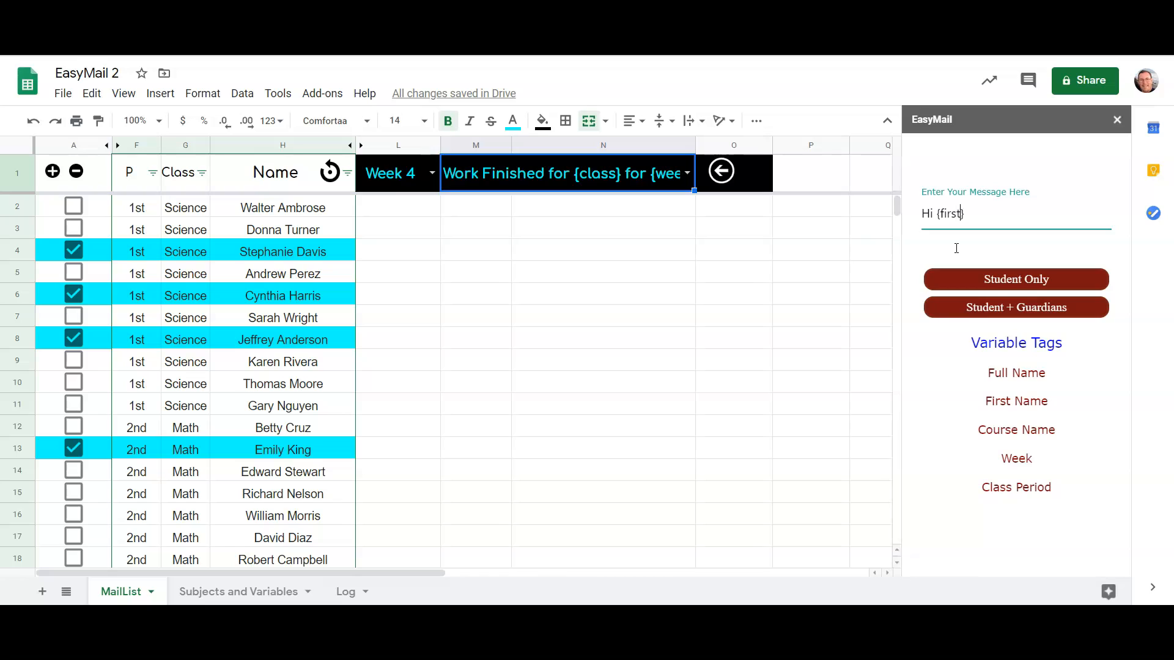
type(",")
key("Return")
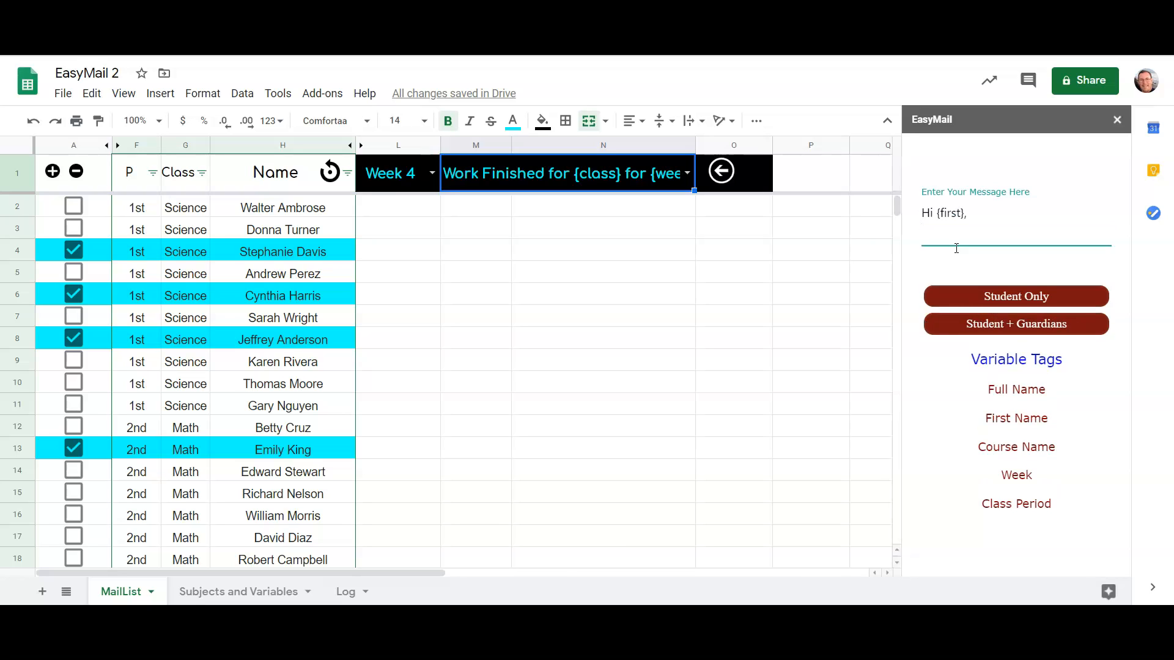
key("Return")
Write the message body "Great job getting your {class} work done for {week}.".
type("Great")
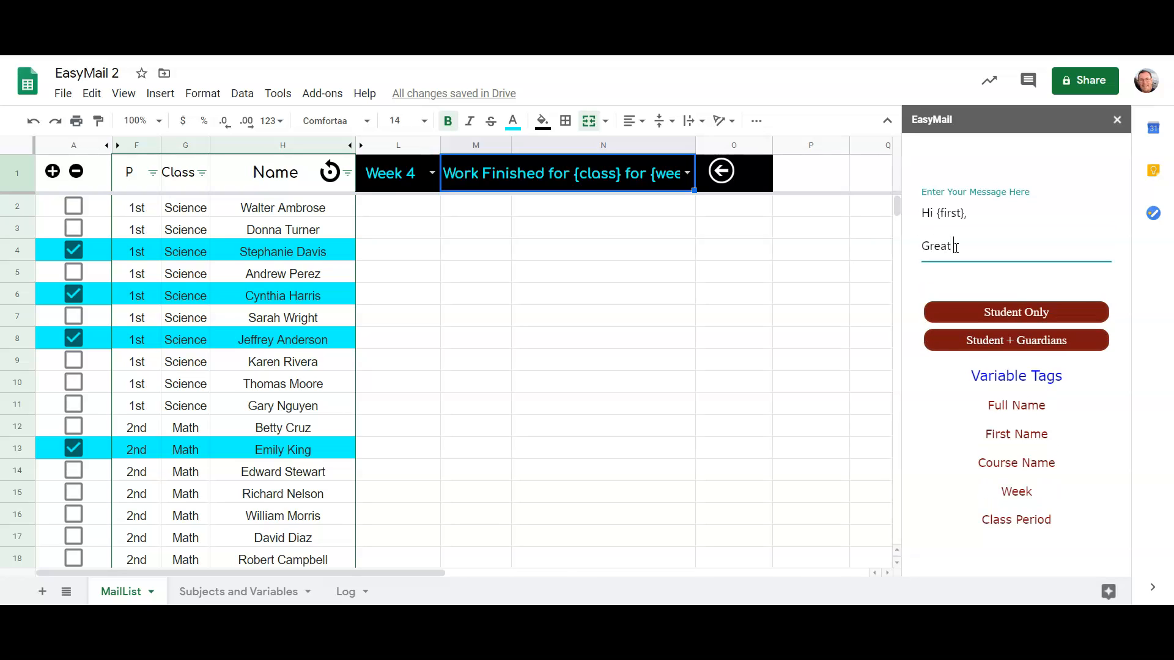
type(" job getting your work done for")
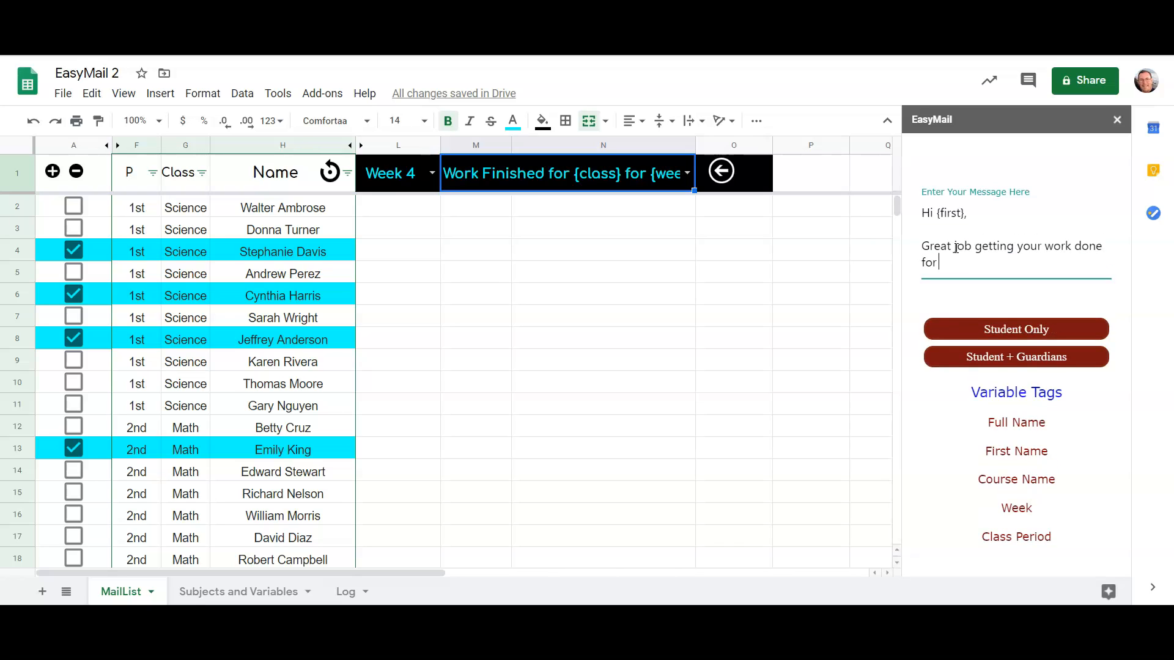
key("BackSpace")
key("BackSpace")
key("BackSpace")
key("BackSpace")
key("BackSpace")
key("BackSpace")
key("BackSpace")
key("BackSpace")
key("BackSpace")
key("BackSpace")
key("BackSpace")
key("BackSpace")
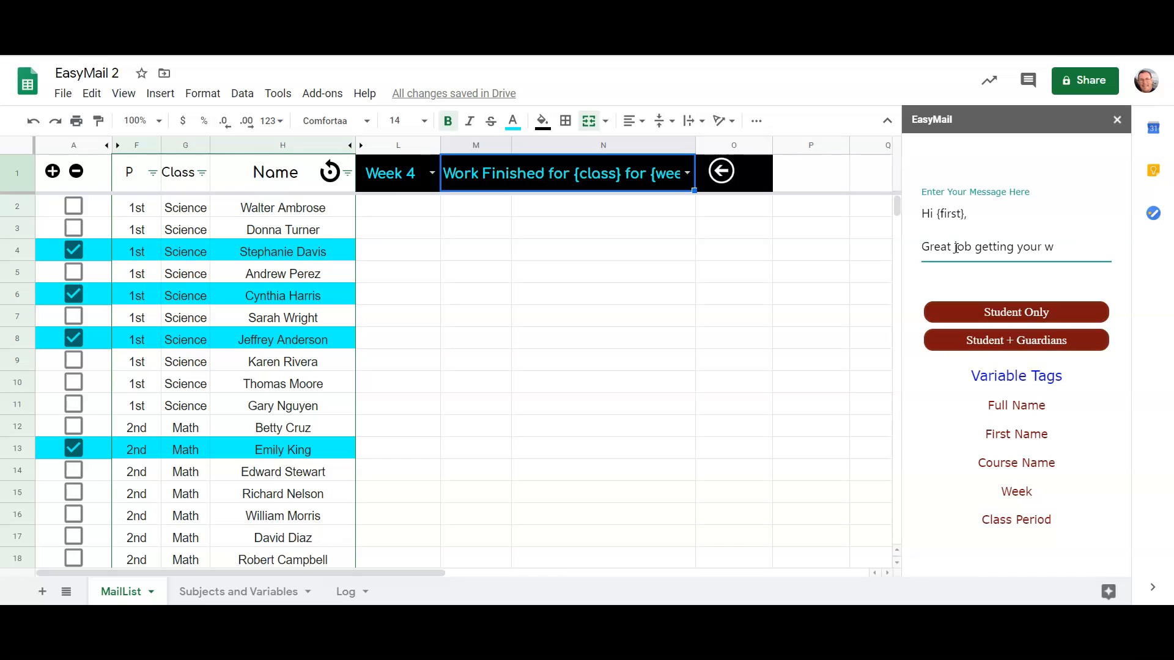
type("{class")
type(" work d")
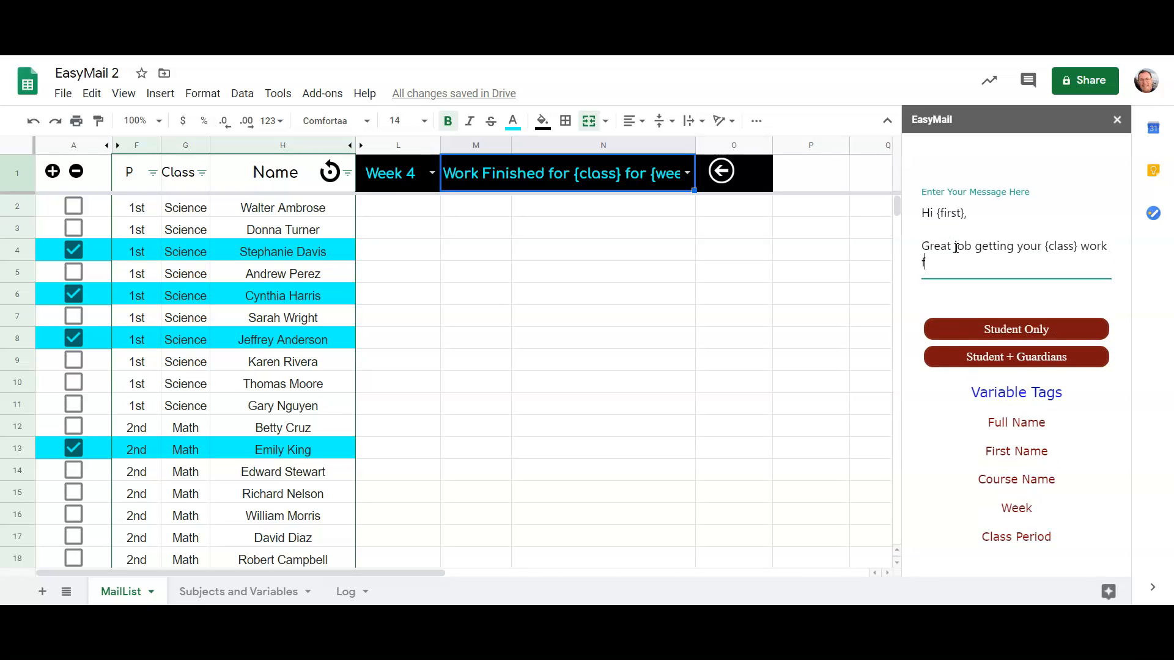
type("one for {}week}.")
Add the line "Have a great rest of your week!" and, after a blank line, sign with the coach's title and surname.
key("Return")
type("Have a gre")
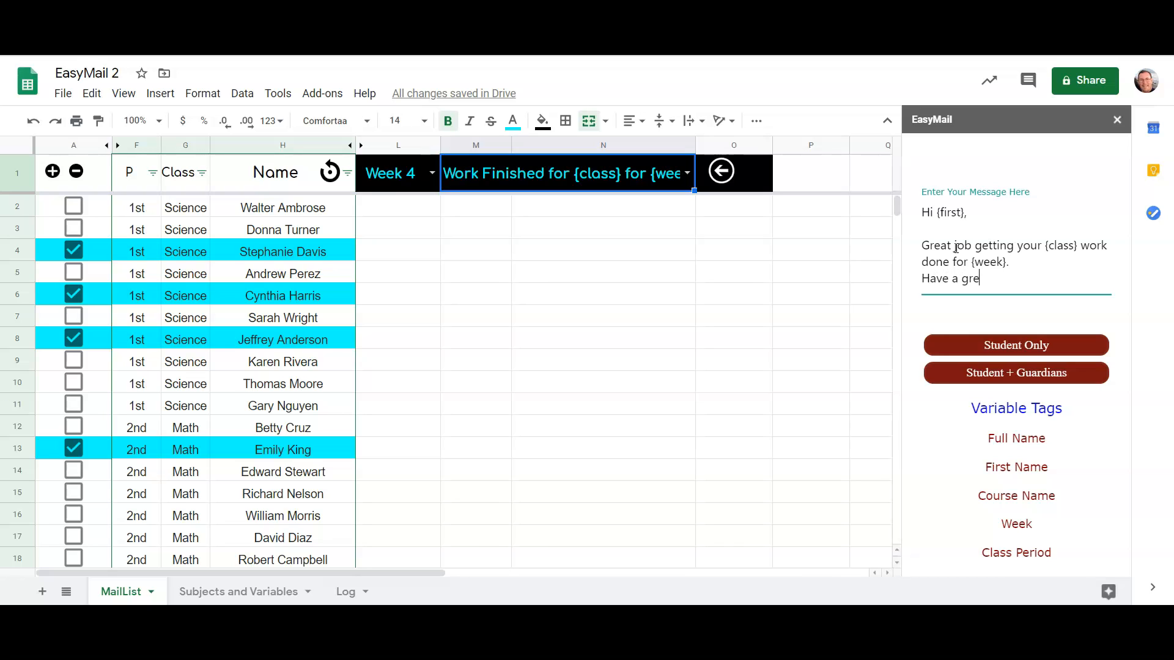
type("at rest of your week!")
key("Return")
key("Return")
type("Coach C")
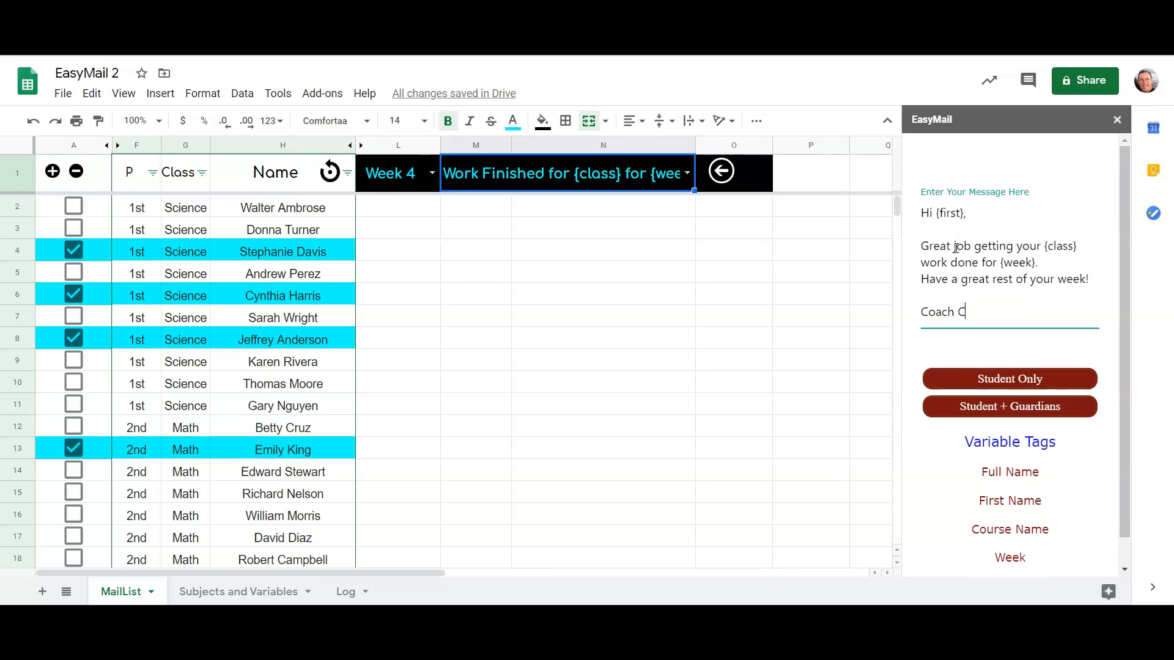
key("BackSpace")
type("Anderson")
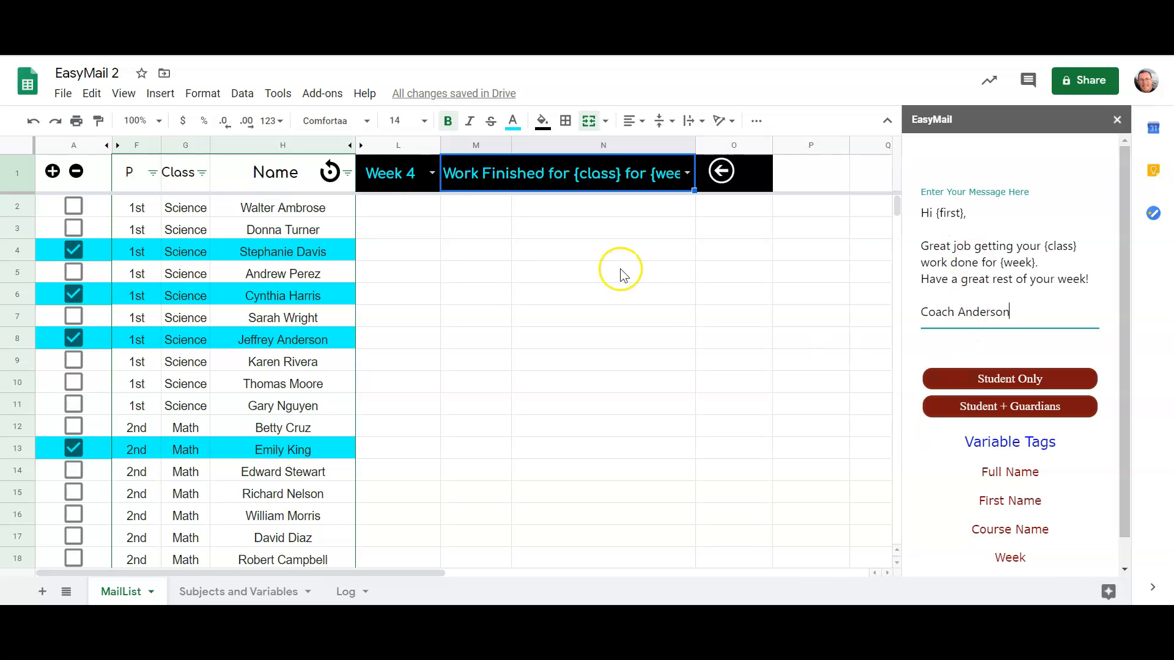
Set the week to Week 5 and send the message to the marked students and their guardians.
left_click(431, 175)
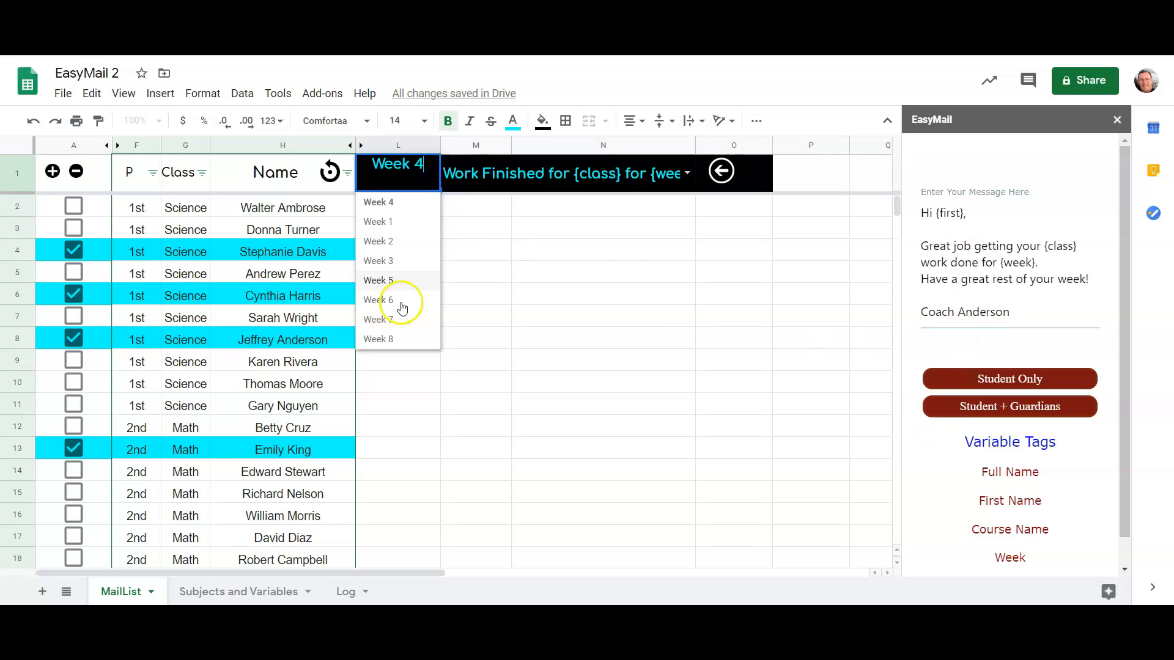
left_click(401, 281)
left_click(545, 300)
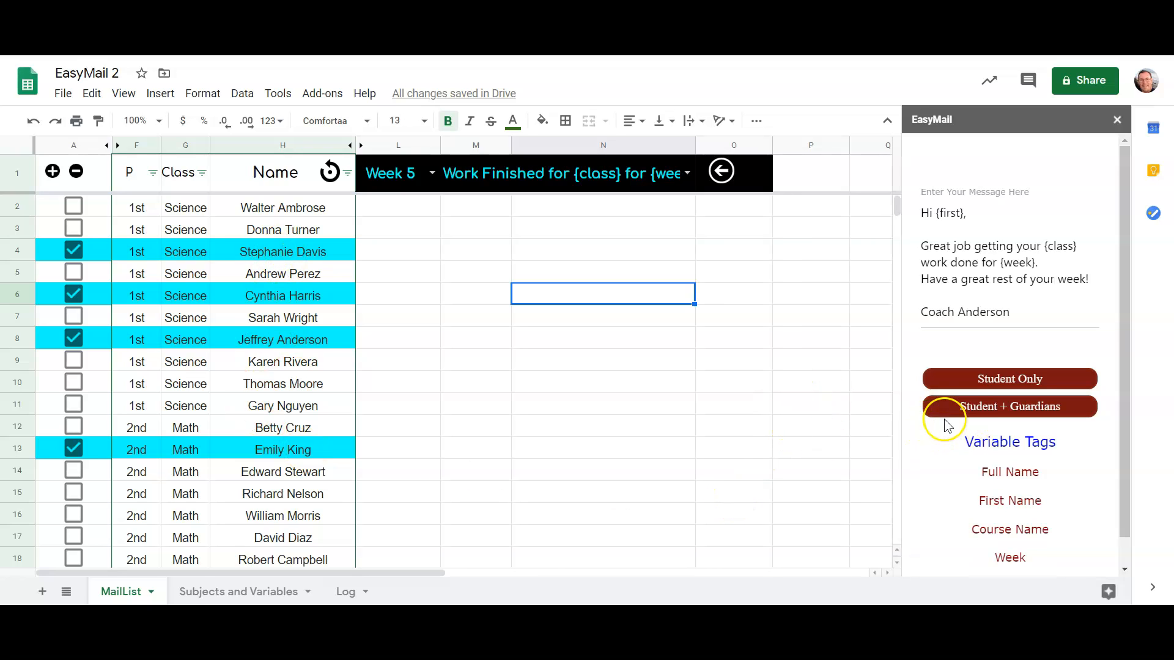
left_click(1004, 409)
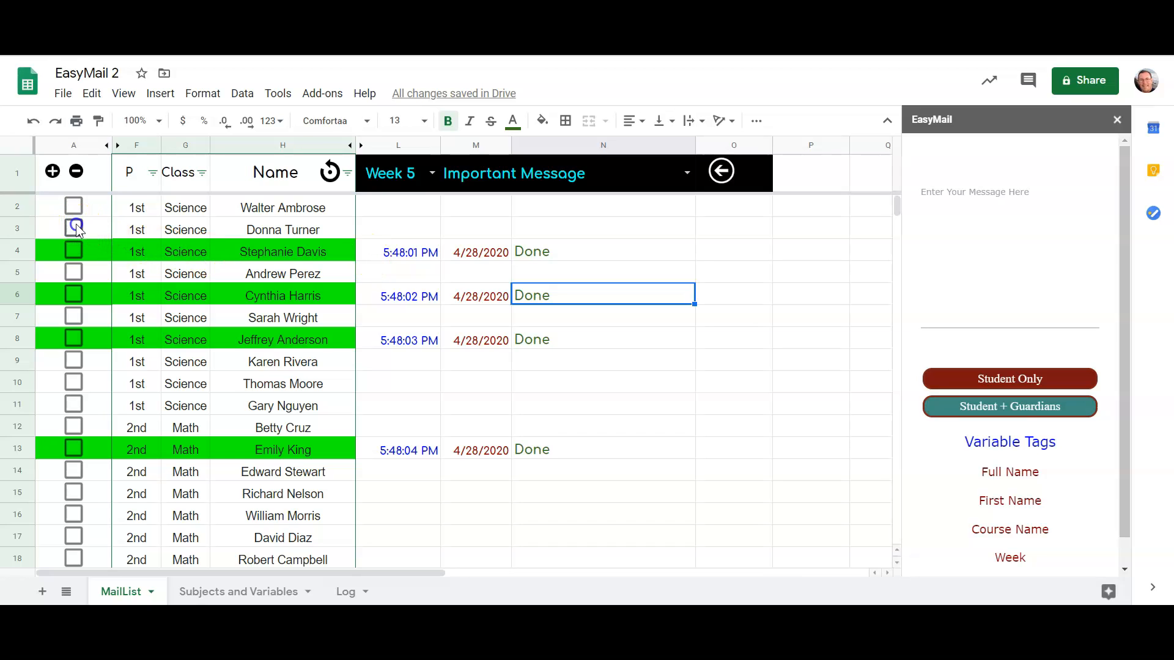
Mark the students in rows 3 and 10, plus one further down the list, as recipients of another message.
left_click(75, 225)
left_click(71, 382)
scroll(70, 381, "down", 2)
scroll(69, 380, "down", 7)
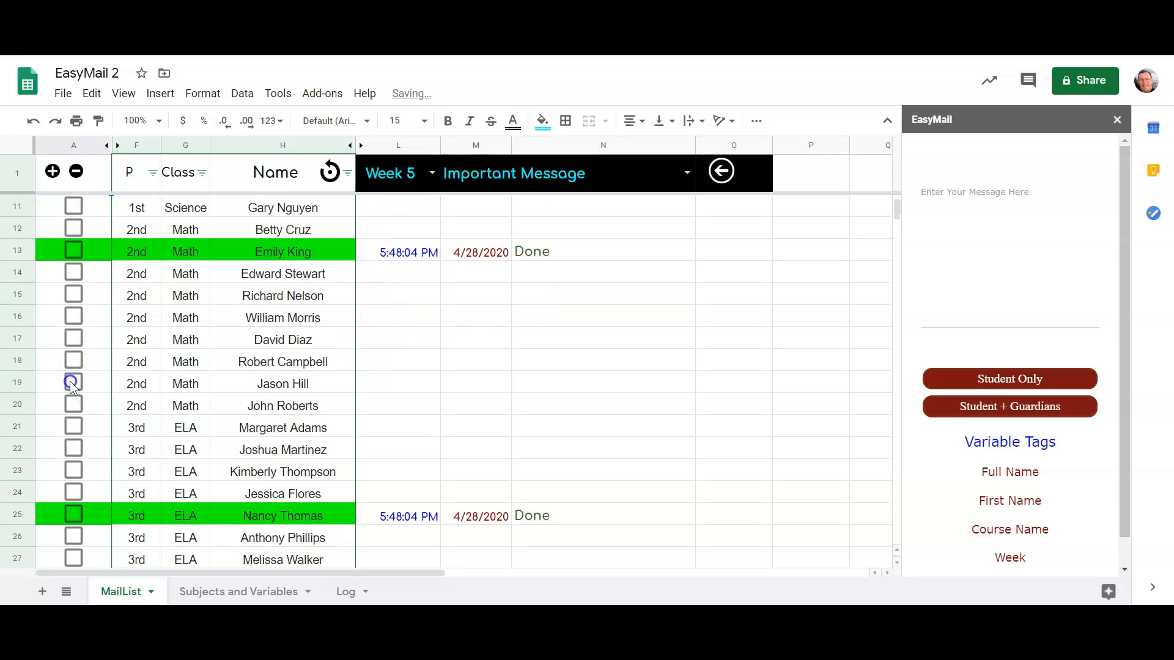
left_click(73, 360)
scroll(322, 314, "up", 3)
scroll(319, 314, "up", 6)
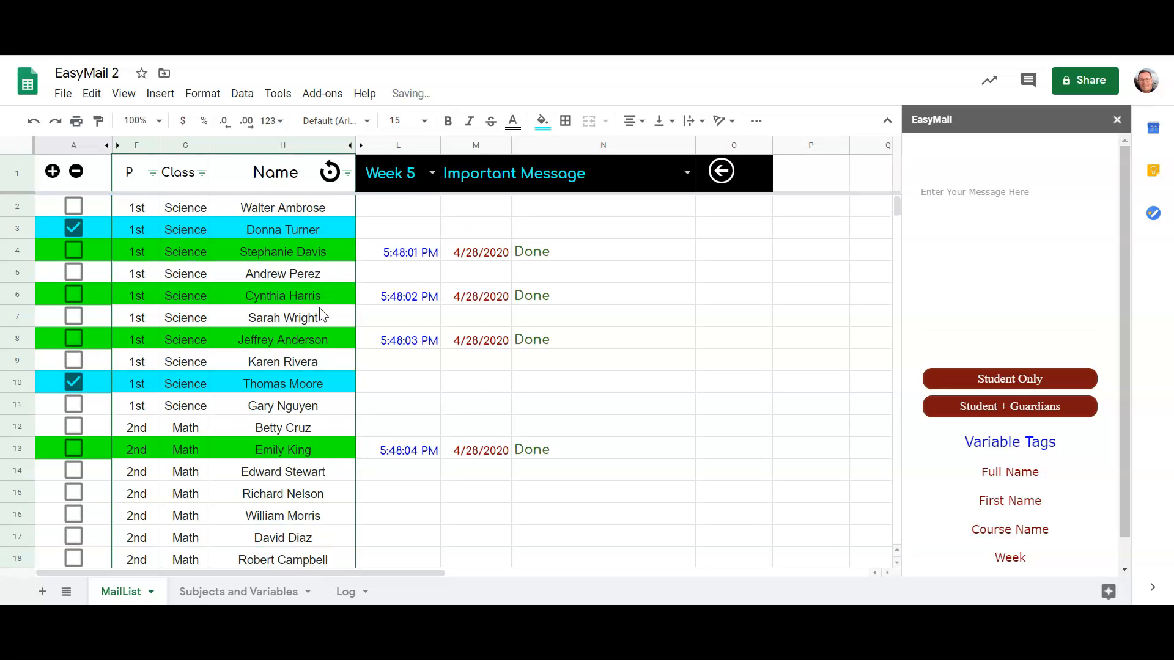
Set the week to Week 4 and the email subject to "Work Not Submitted for {class} for {week}".
left_click(430, 173)
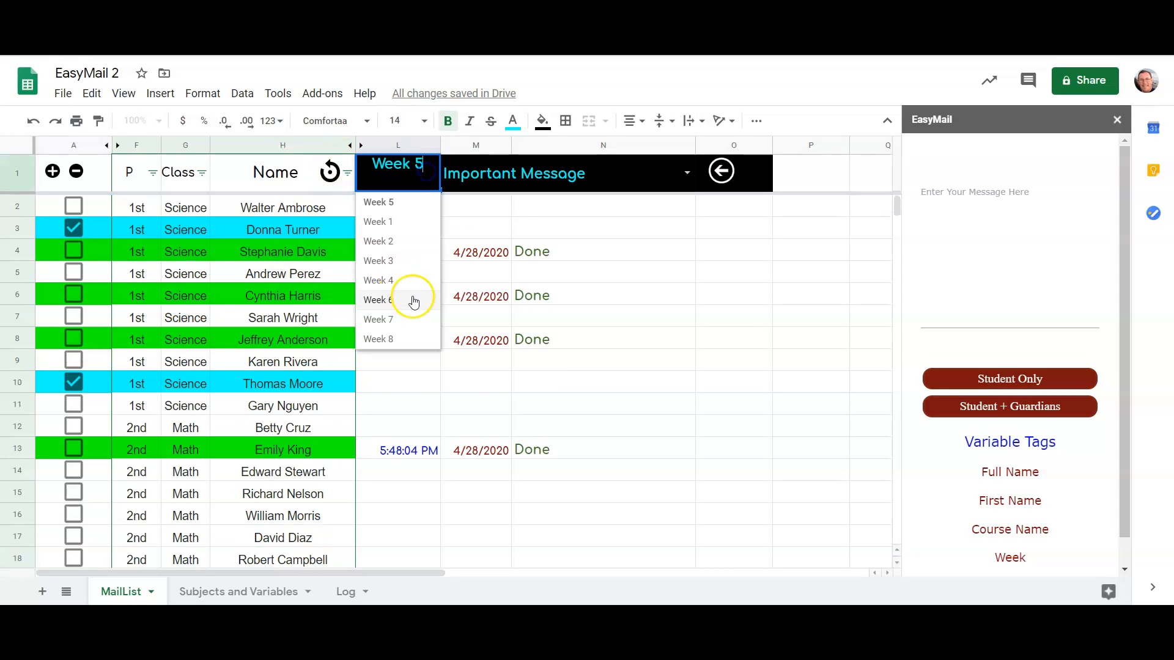
left_click(407, 287)
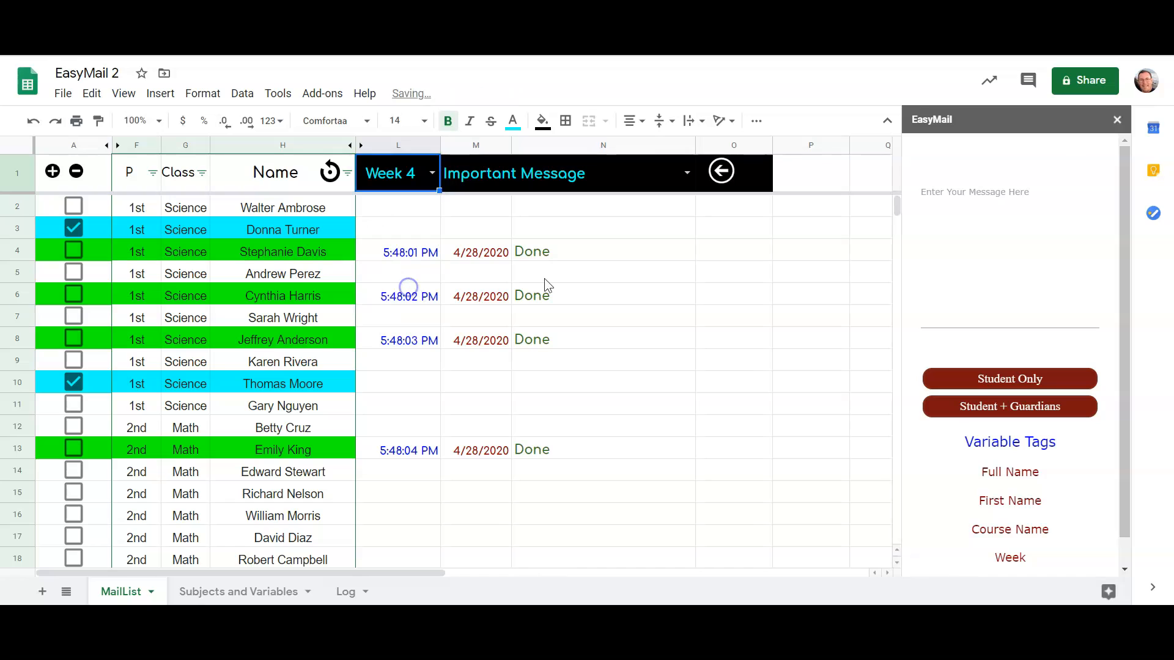
left_click(680, 175)
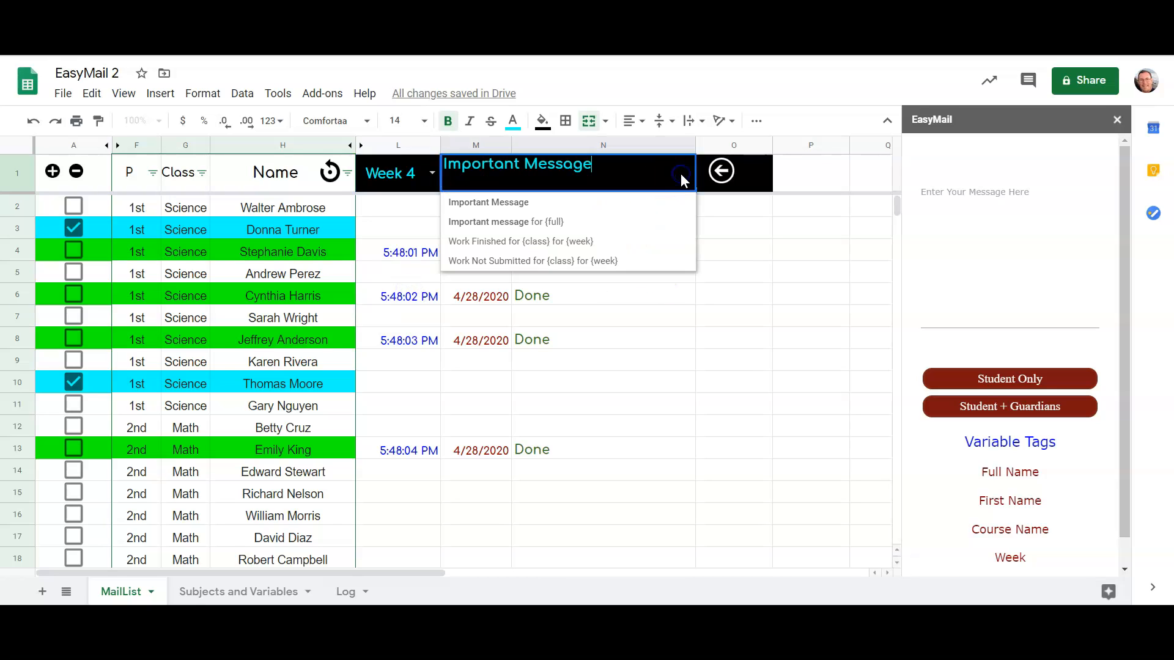
left_click(642, 261)
Begin the new EasyMail message with the greeting line "Hello {first} -".
left_click(940, 296)
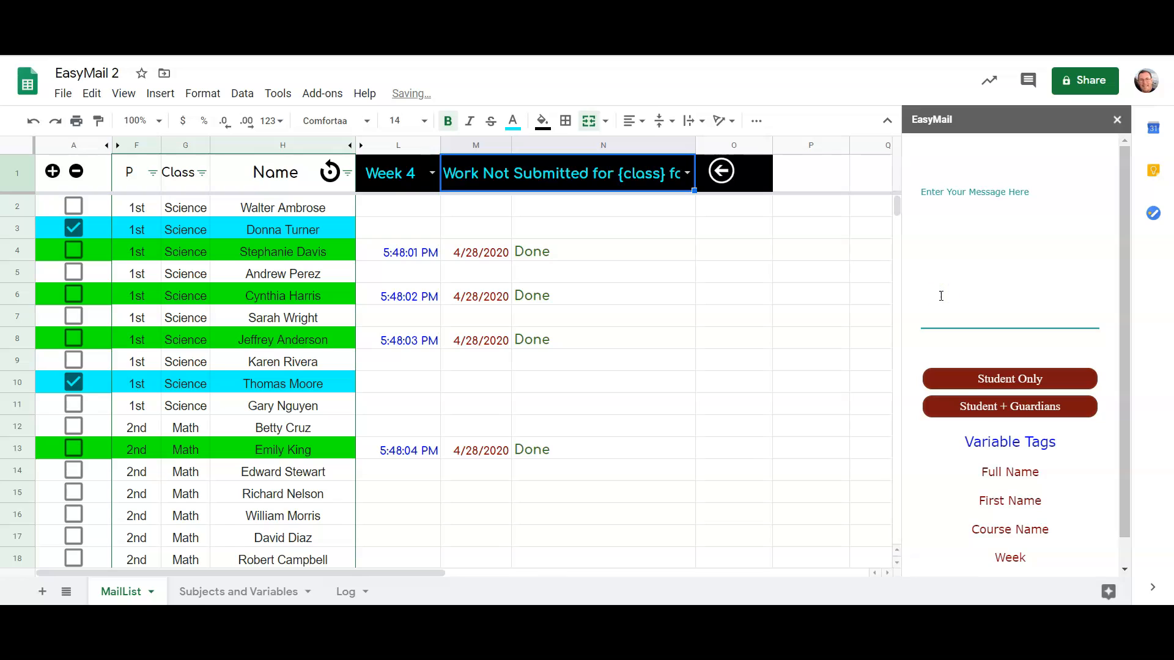
type("Hello ")
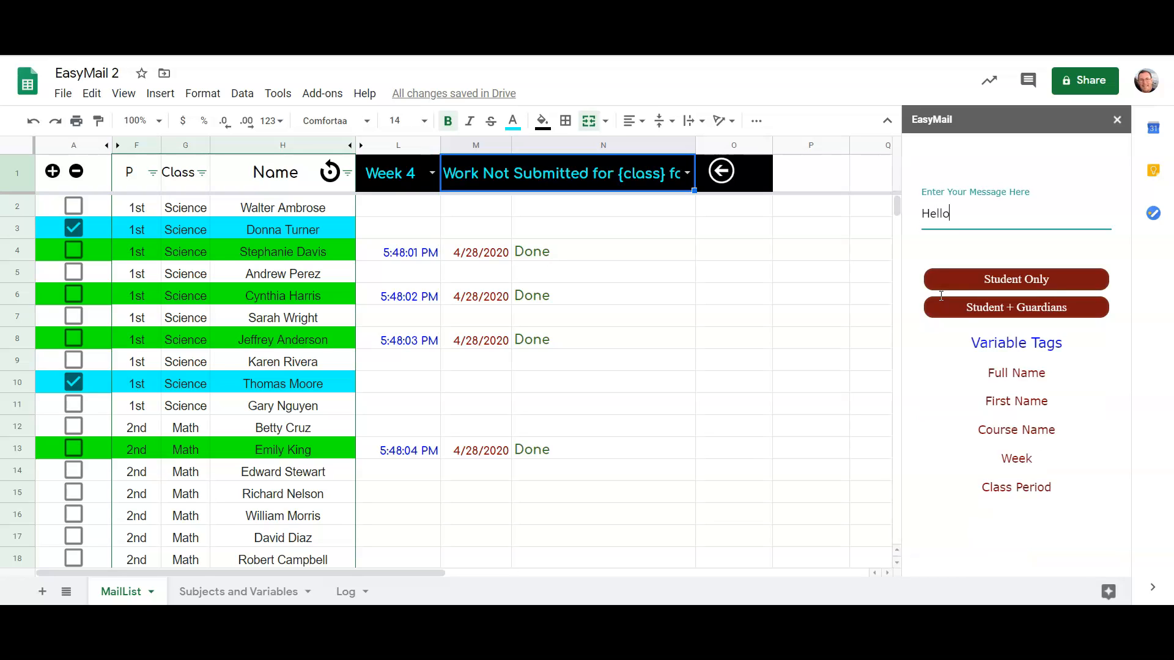
type("{first} -")
key("Return")
Write "Your work for {class} for {week} has not been submitted. Please get this in" below the greeting.
type("Your")
type(" work for")
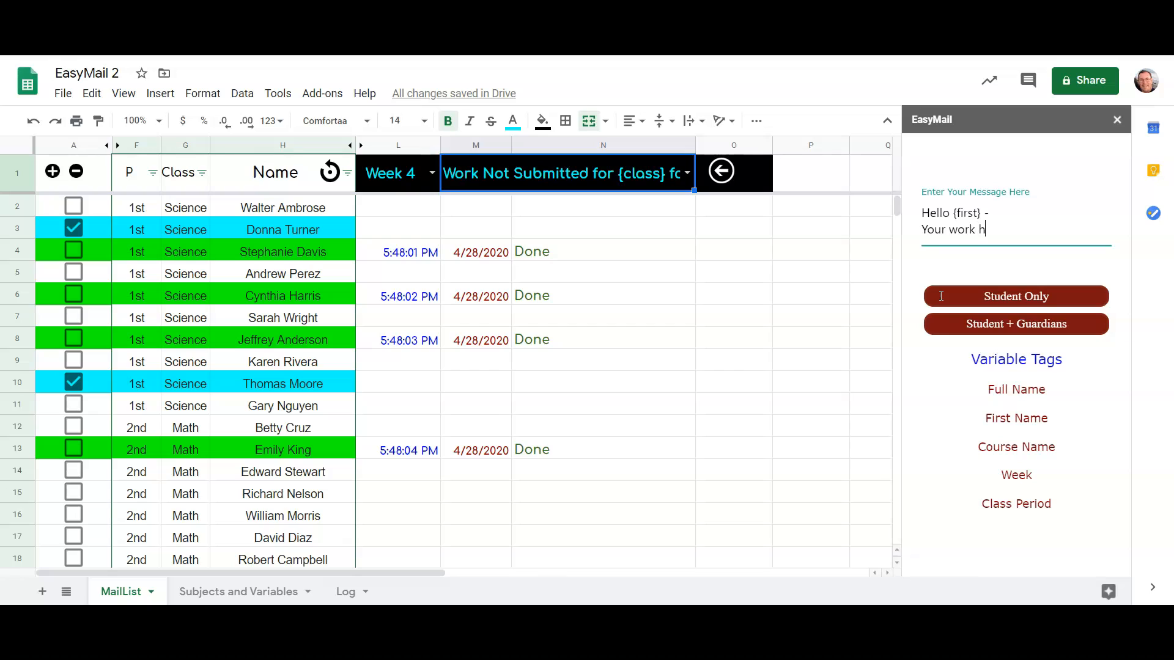
type(" {class} for {week} has")
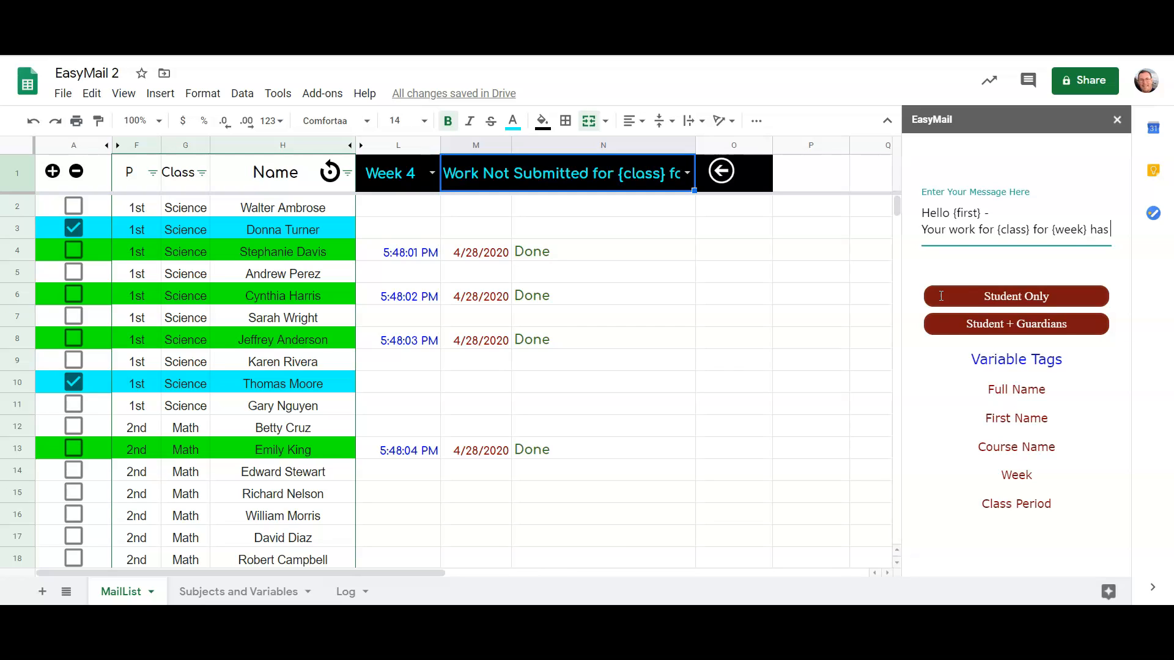
type(" not been subj")
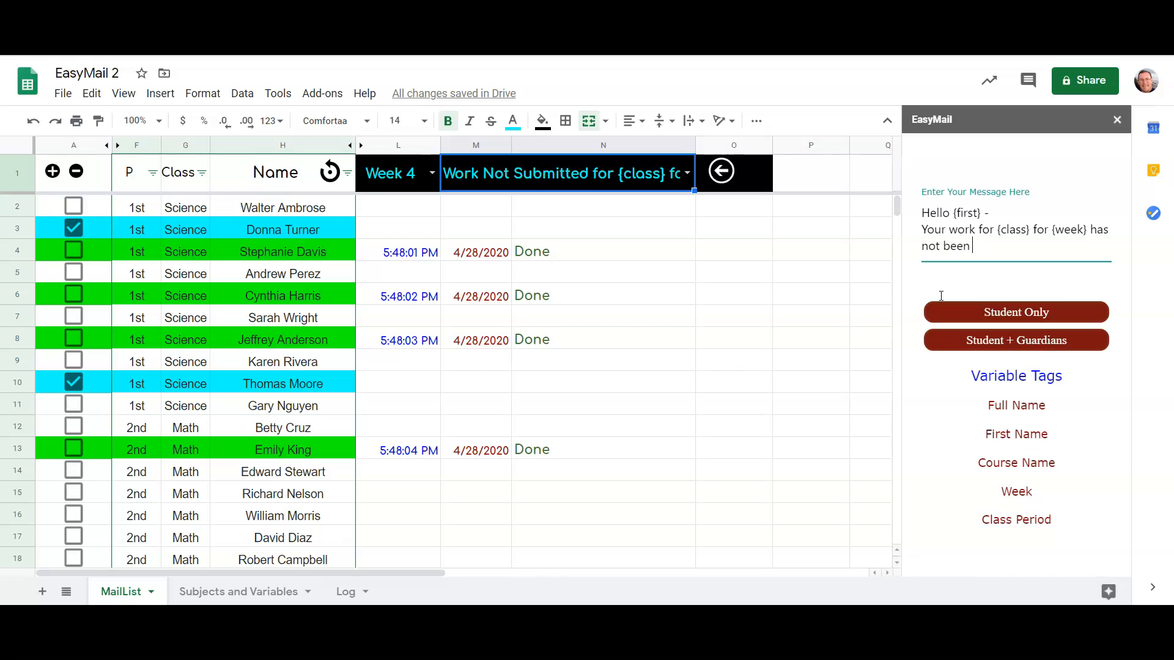
key("BackSpace")
type("mited.")
key("BackSpace")
key("BackSpace")
key("BackSpace")
key("BackSpace")
type("ted.  Please get this in ")
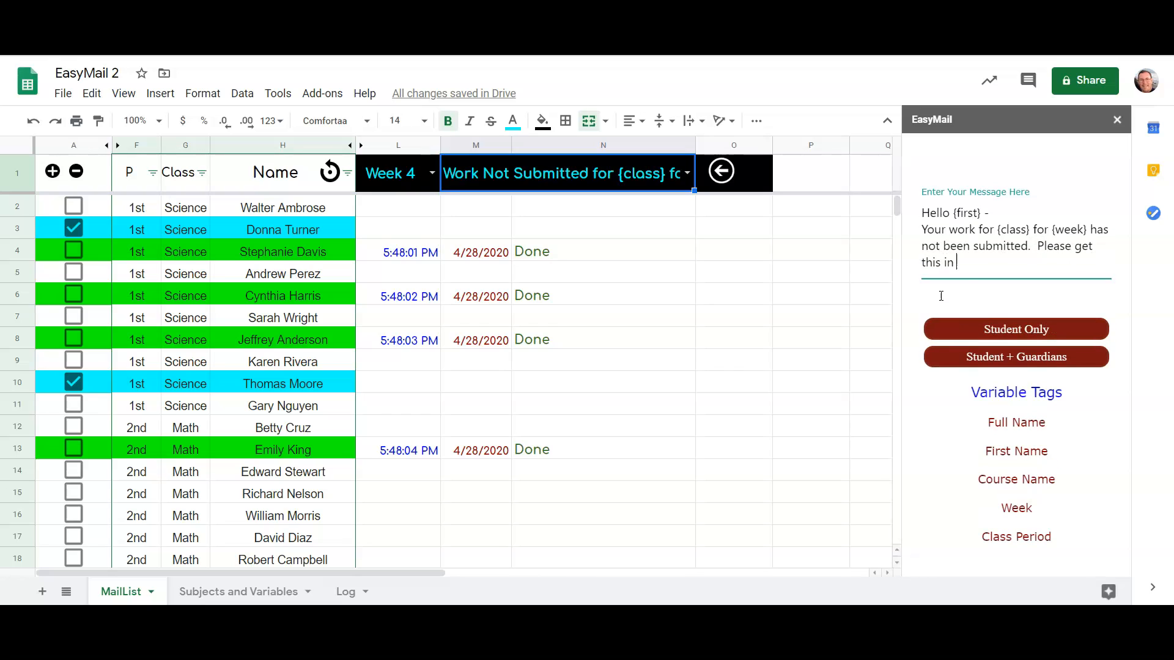
Continue the message sentence with "as soon as possible so that I can update your grade".
type("as soon as possible")
type(" so that I can")
type(" update yor c")
key("BackSpace")
key("BackSpace")
key("BackSpace")
type("ur grade")
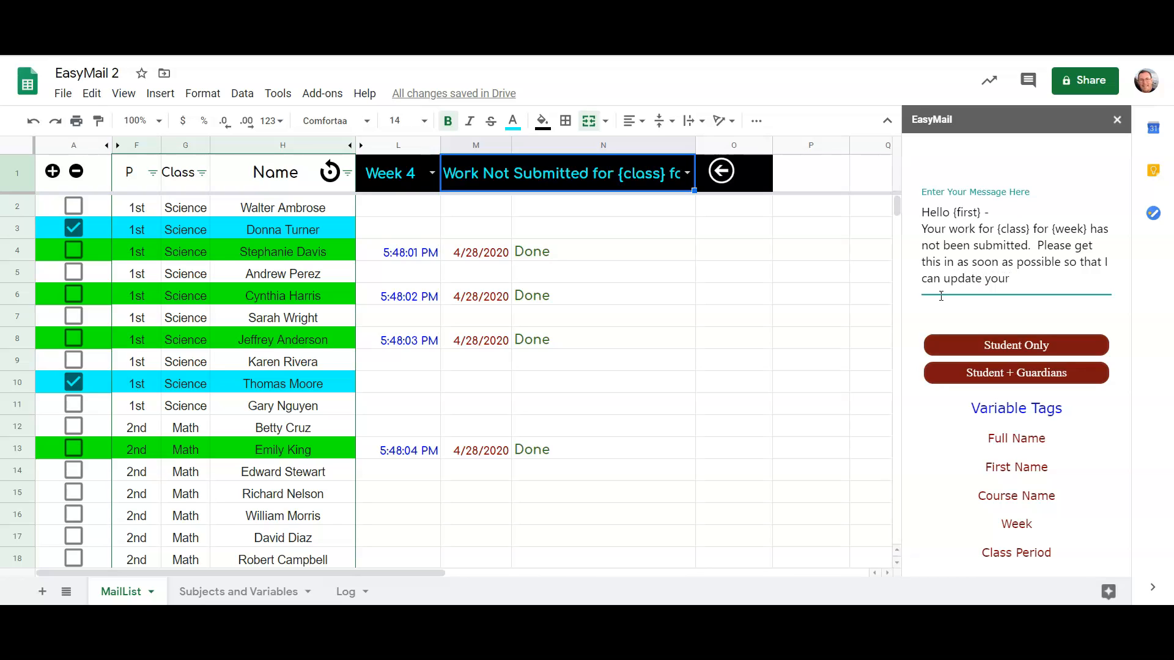